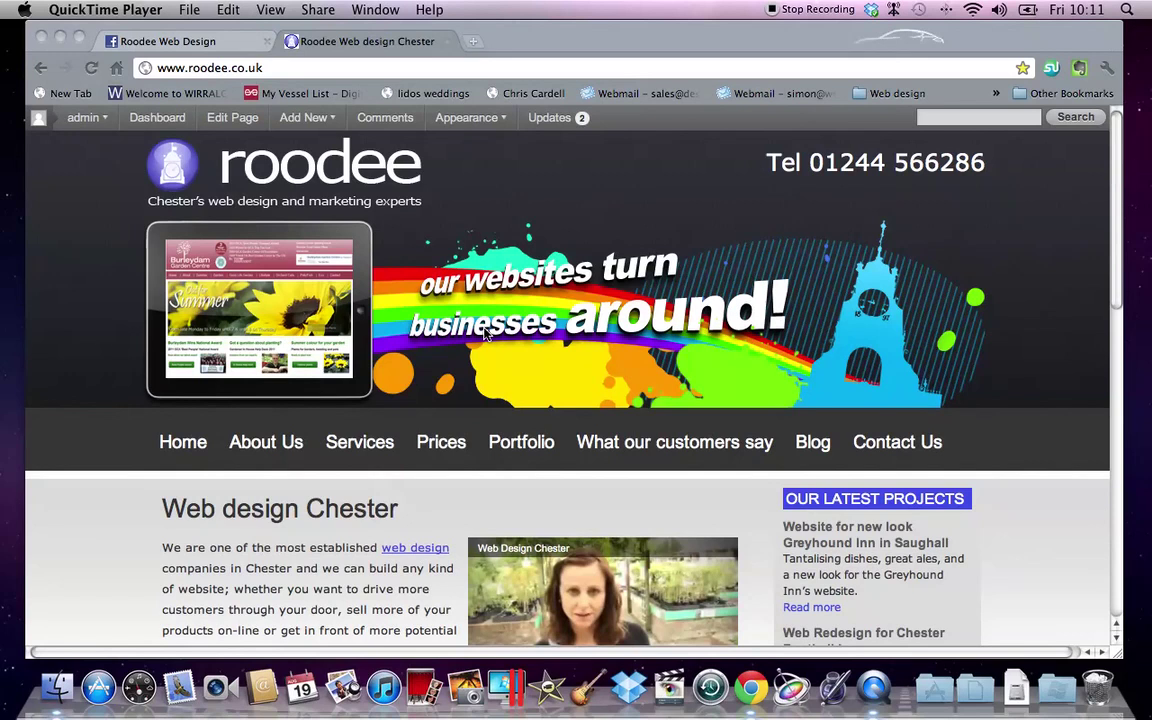
# - Open the 'Website for new look Greyhound Inn in Saughall' post and scroll through its gallery and text
pyautogui.scroll(-1, 487, 335)
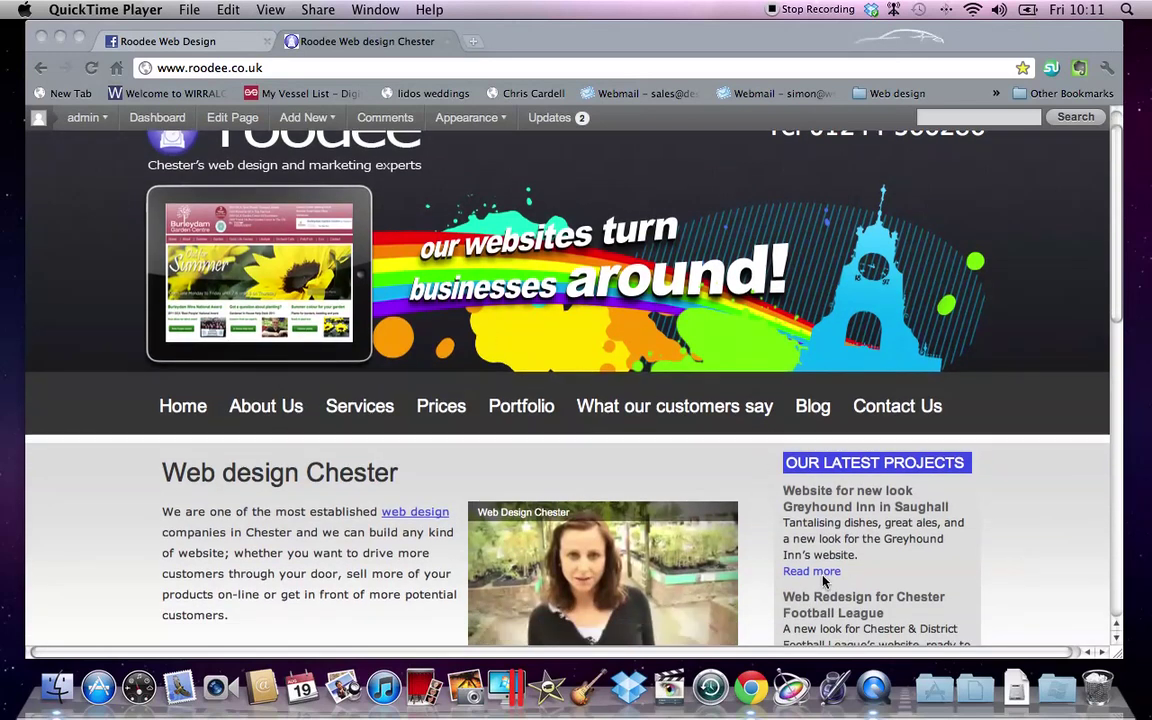
pyautogui.click(808, 574)
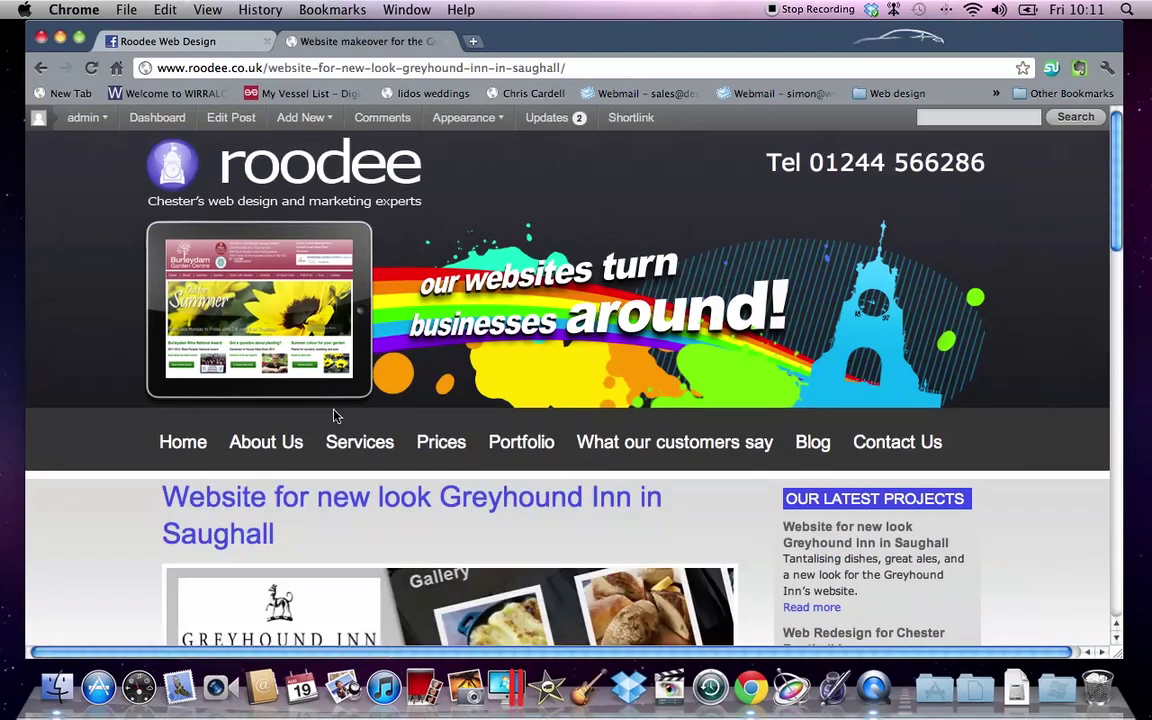
pyautogui.scroll(-5, 112, 388)
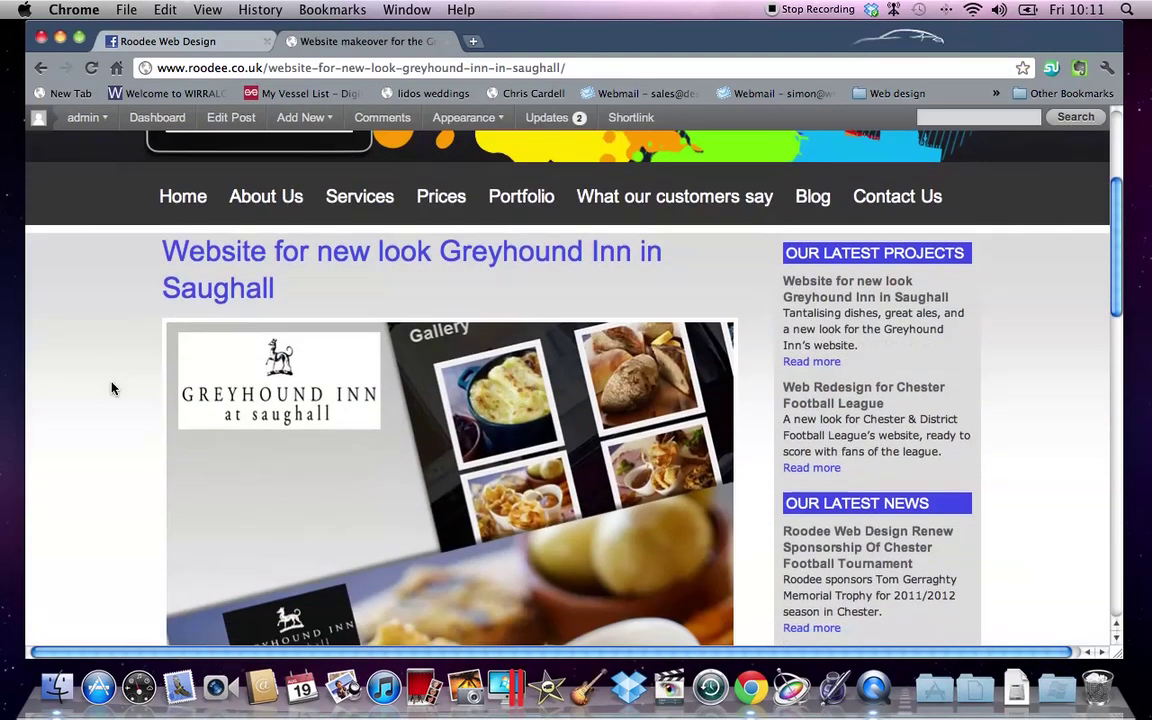
pyautogui.scroll(-9, 112, 388)
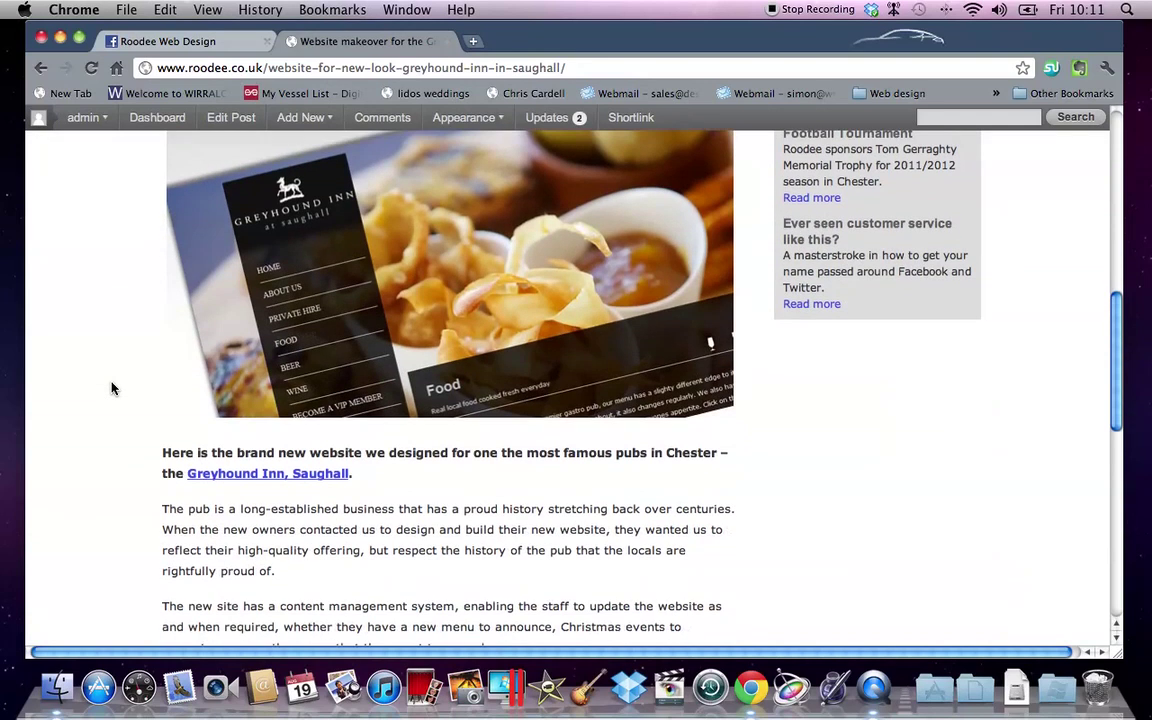
pyautogui.scroll(14, 112, 388)
pyautogui.scroll(-10, 112, 388)
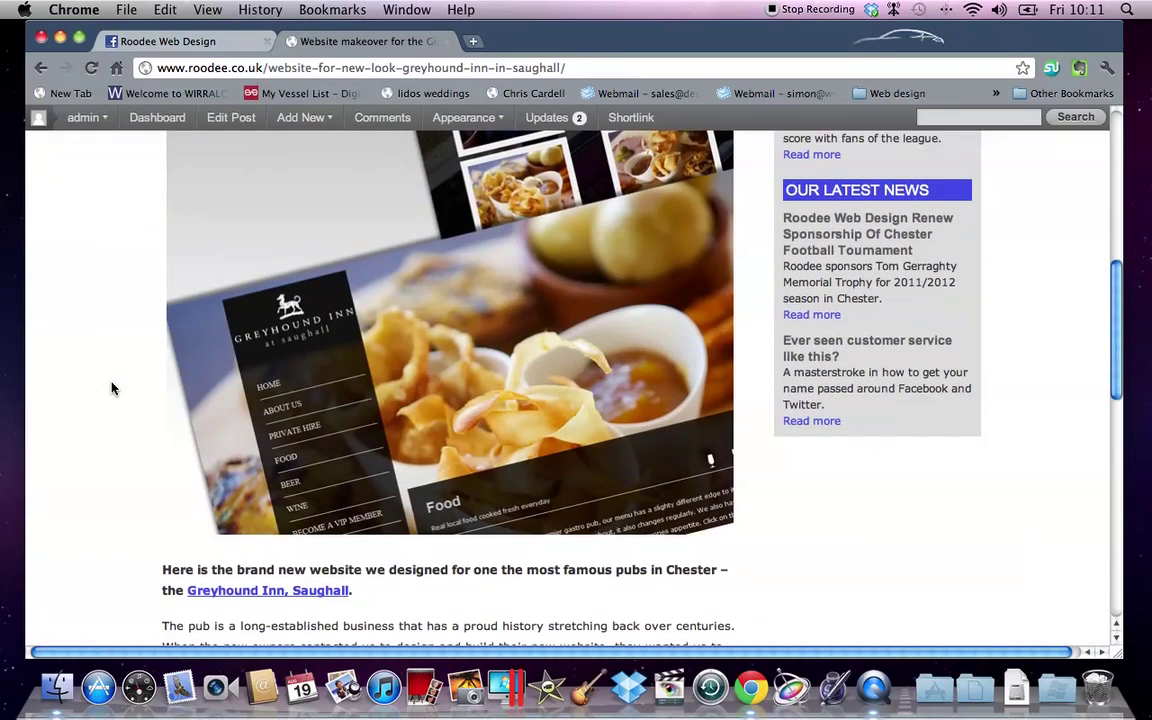
pyautogui.scroll(-4, 112, 388)
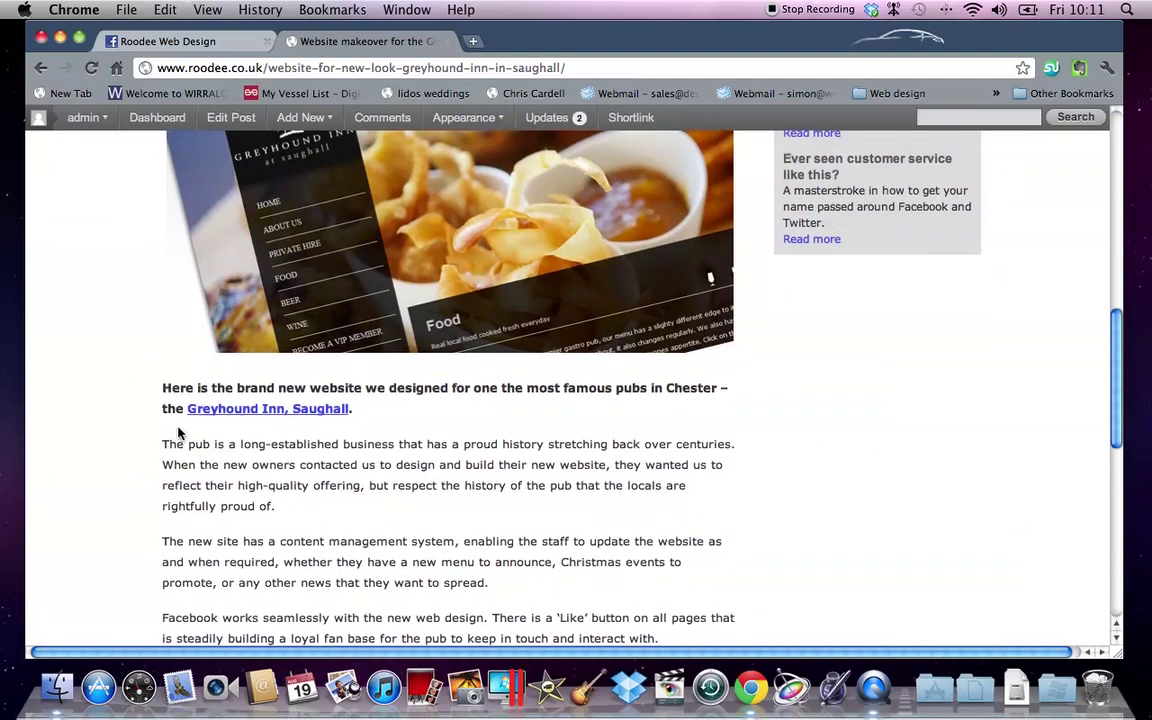
pyautogui.scroll(12, 112, 428)
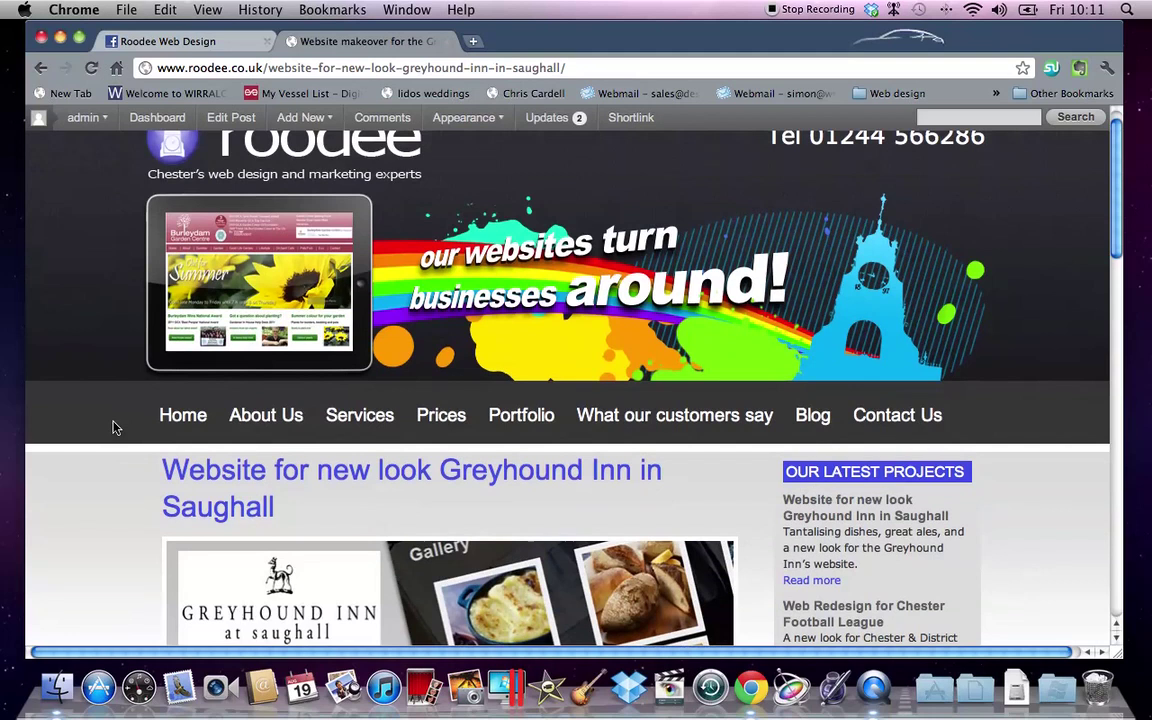
# - Edit the Greyhound Inn post in HTML view and add blank lines after the bold intro paragraph
pyautogui.click(234, 120)
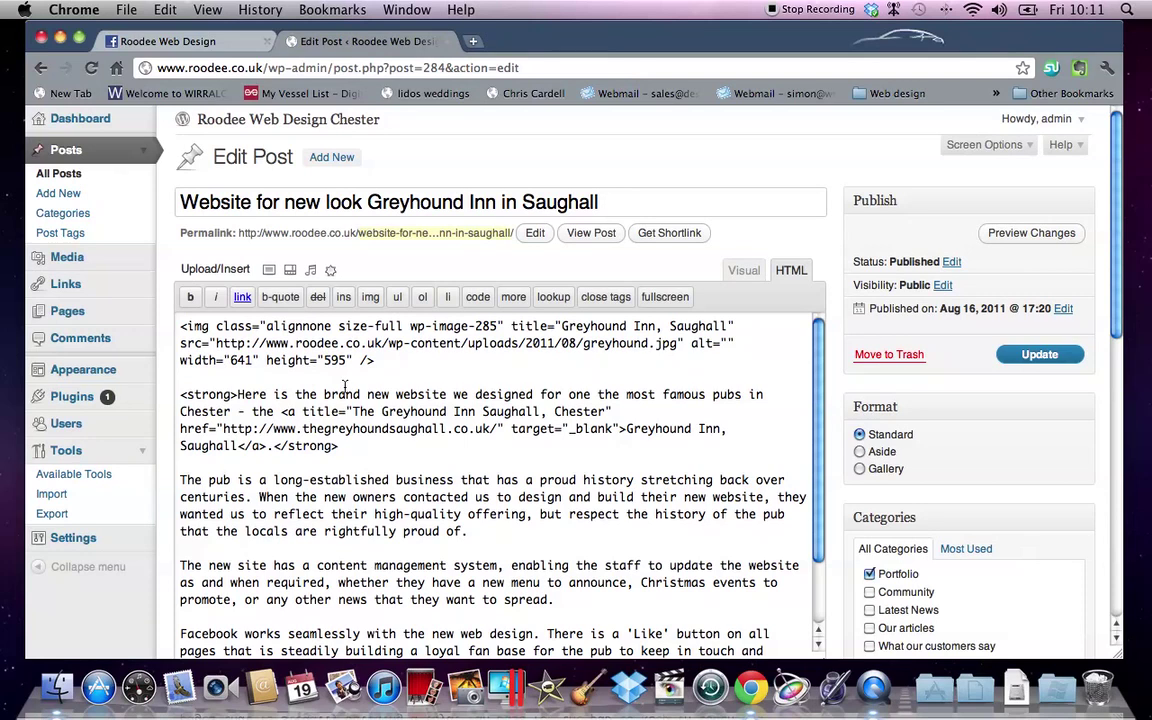
pyautogui.click(751, 275)
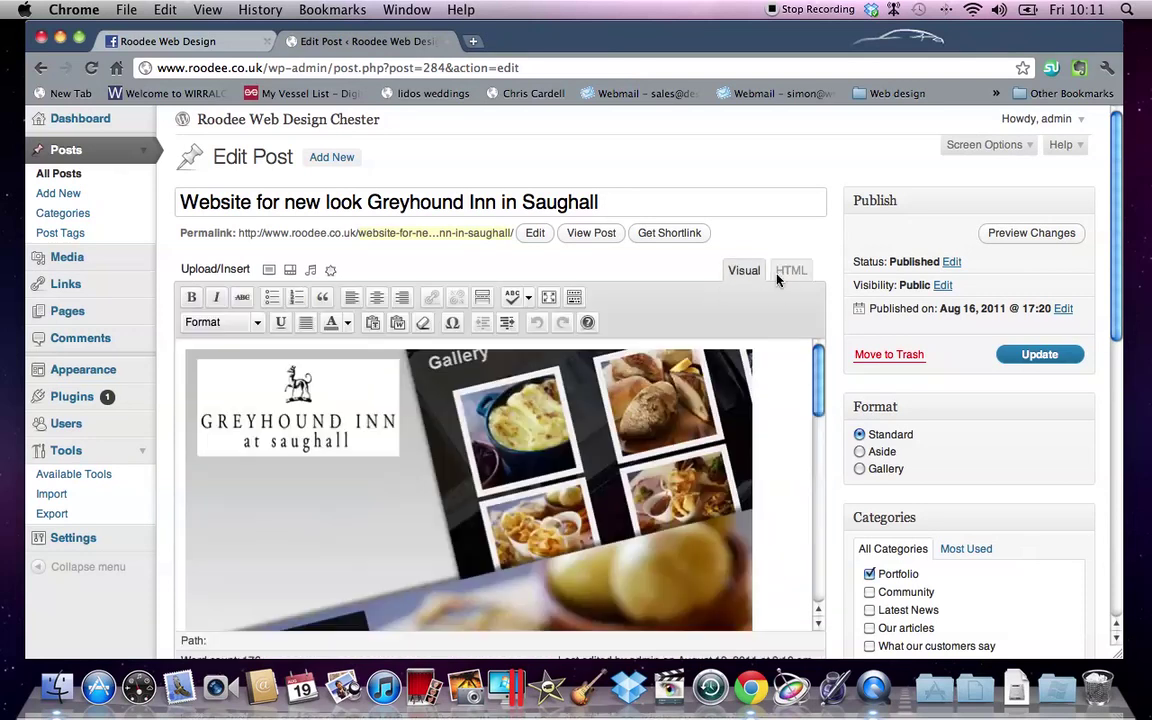
pyautogui.moveTo(819, 369); pyautogui.dragTo(806, 392)
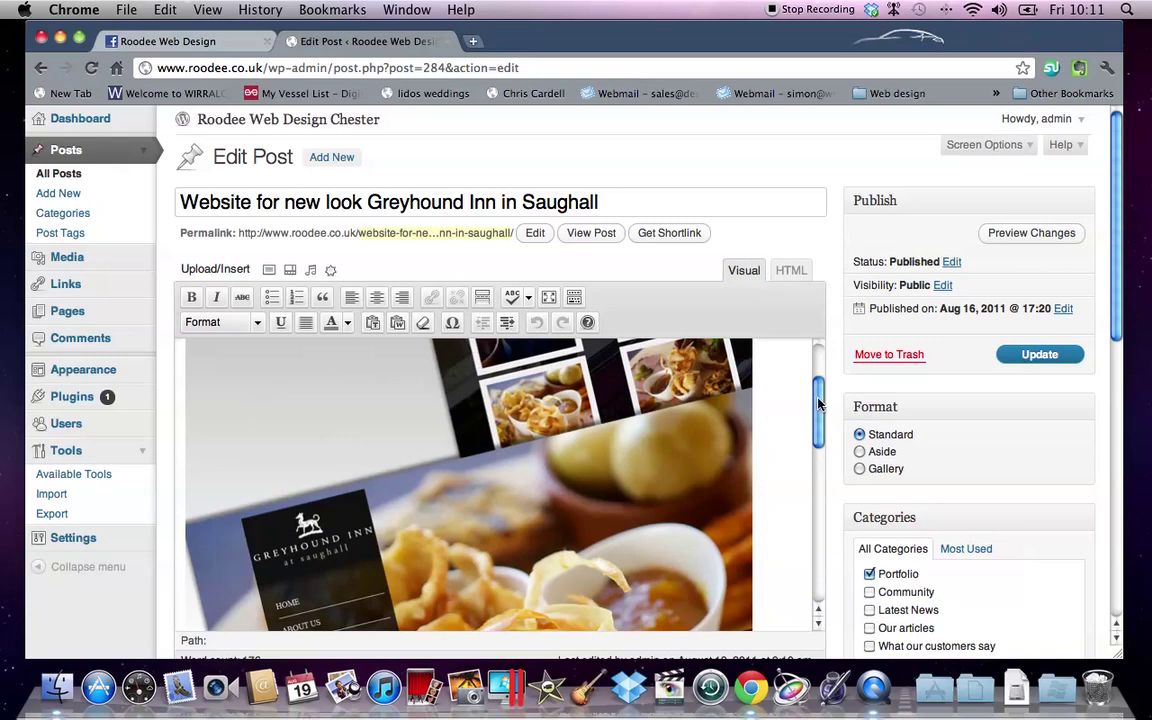
pyautogui.click(791, 270)
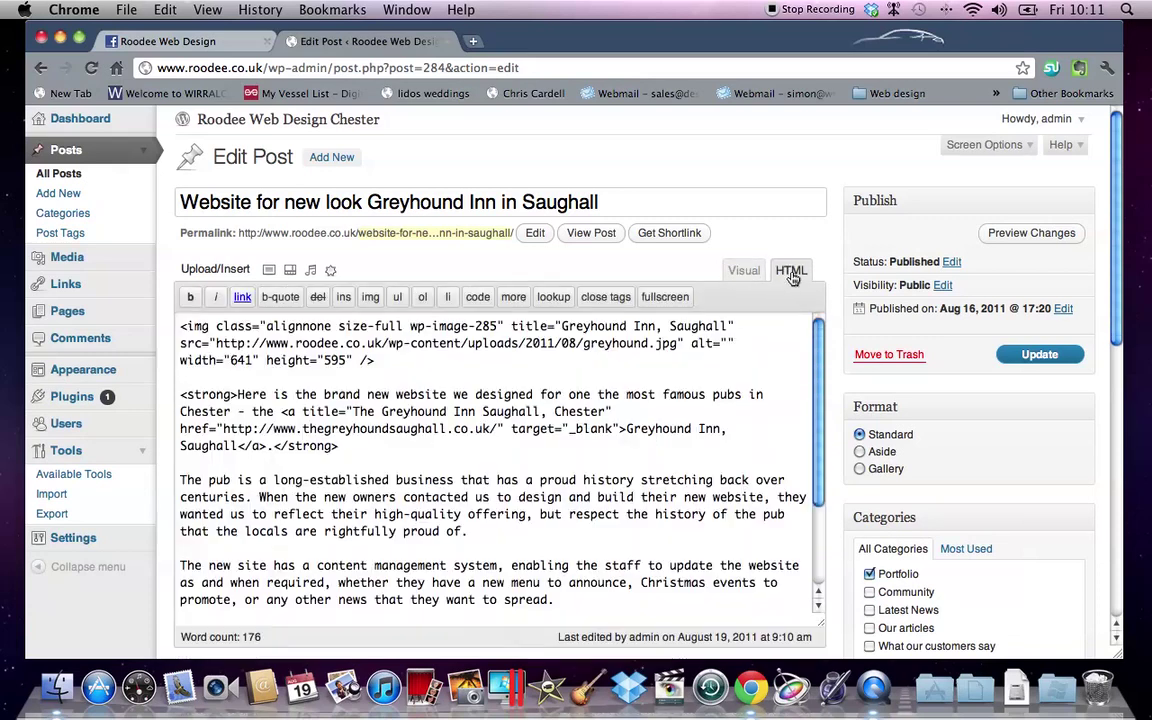
pyautogui.click(343, 467)
pyautogui.press('Return')
pyautogui.press('Return')
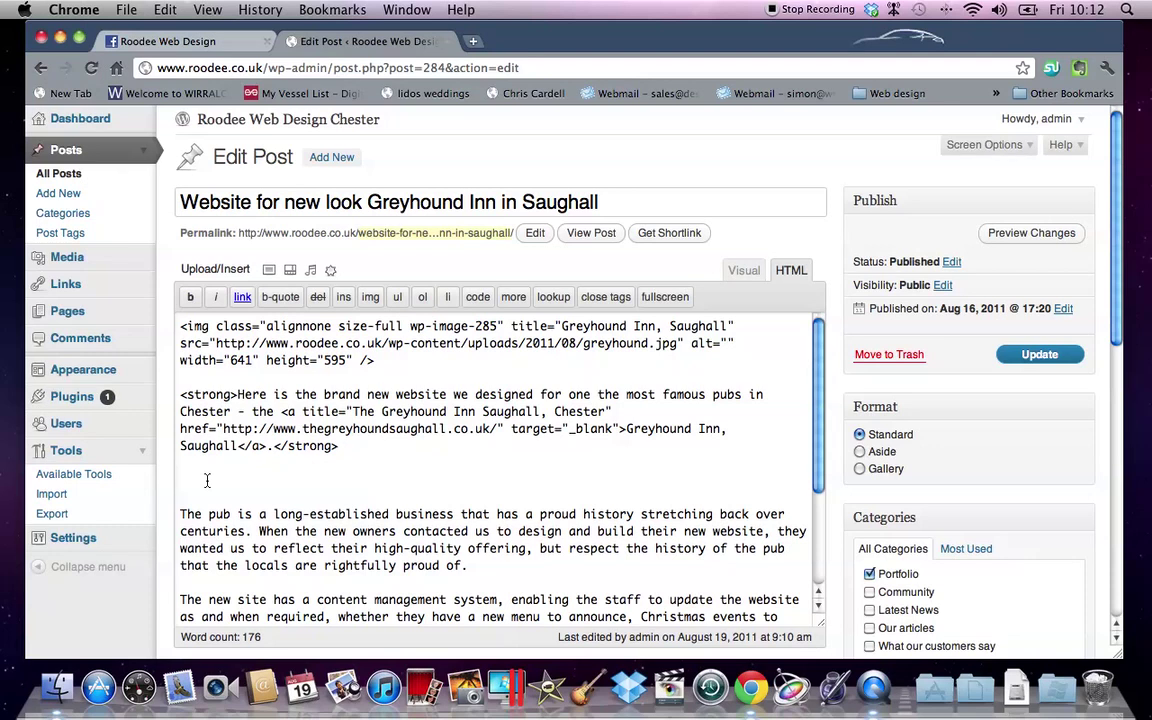
# - Search Facebook for 'like button' from the Roodee Web Design page tab
pyautogui.click(170, 41)
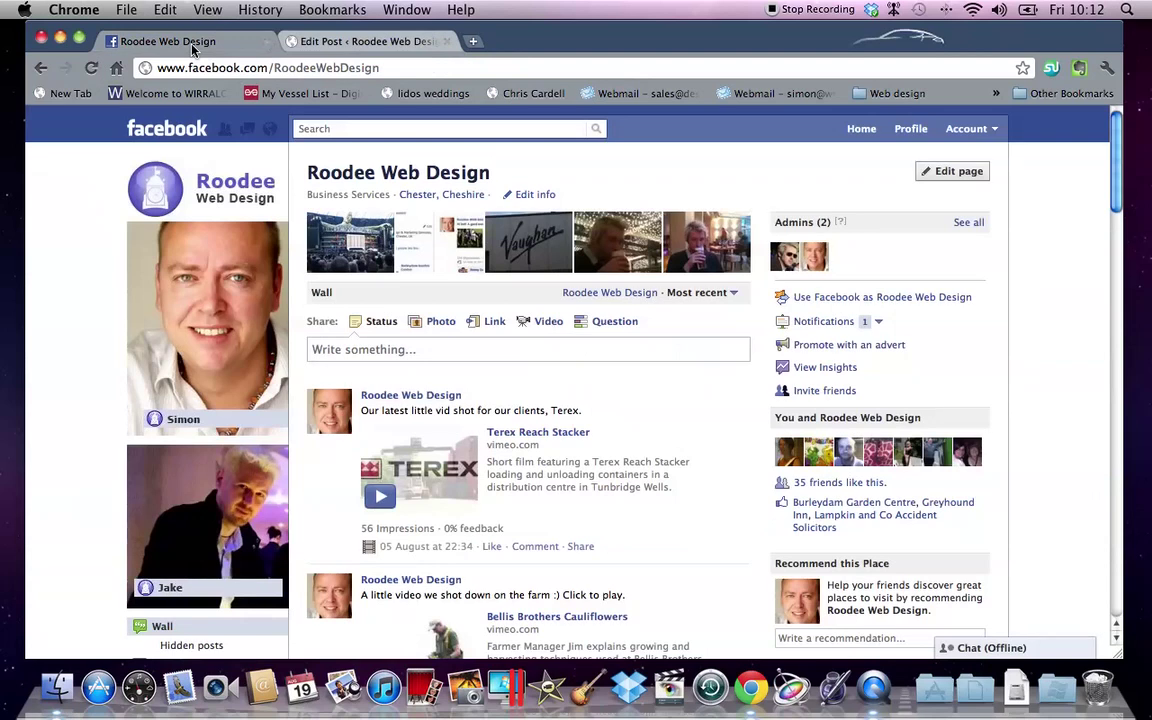
pyautogui.click(346, 128)
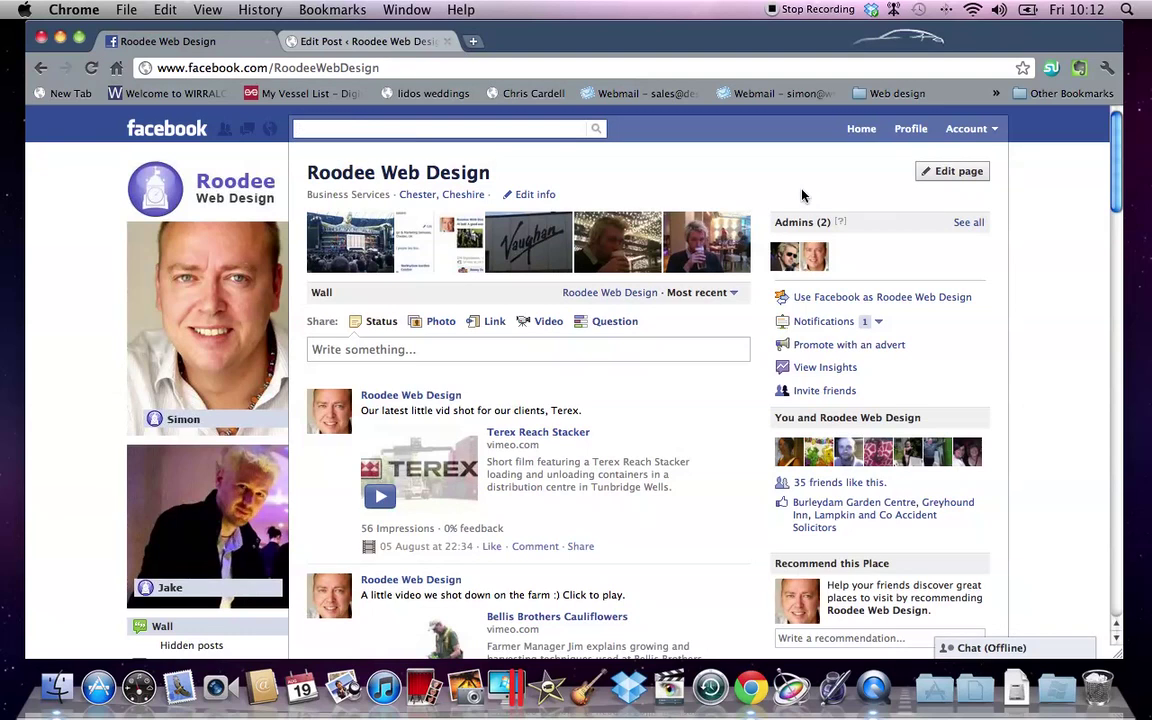
pyautogui.write('like b')
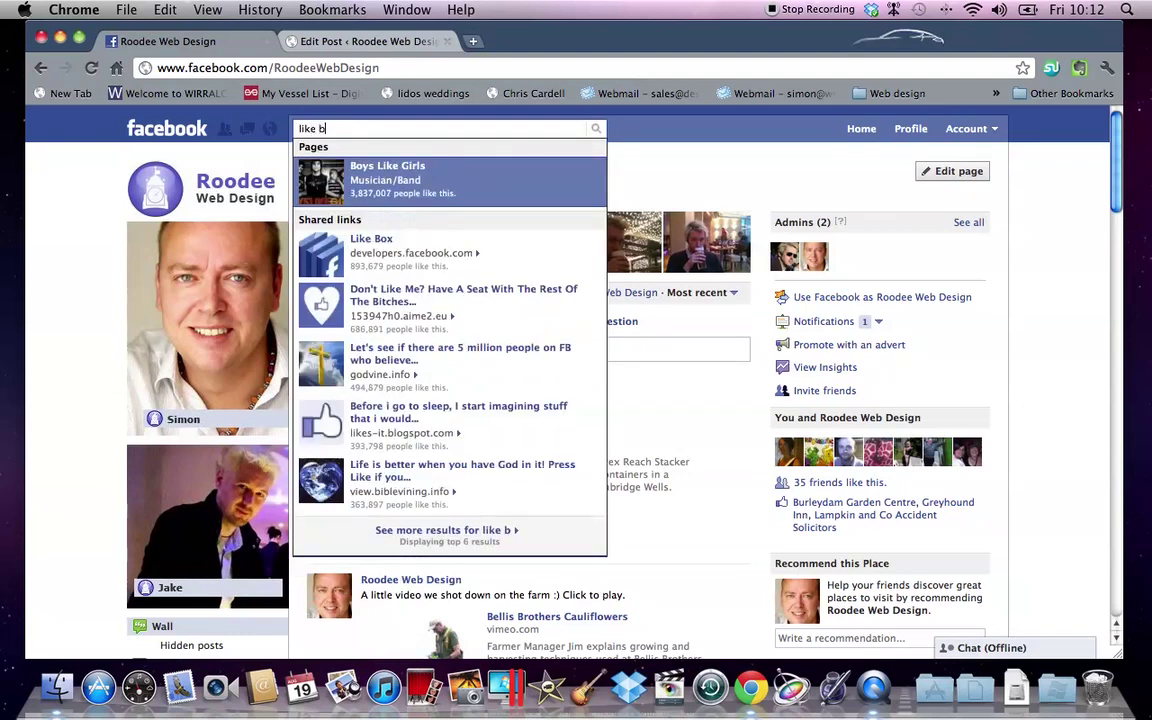
pyautogui.write('utton')
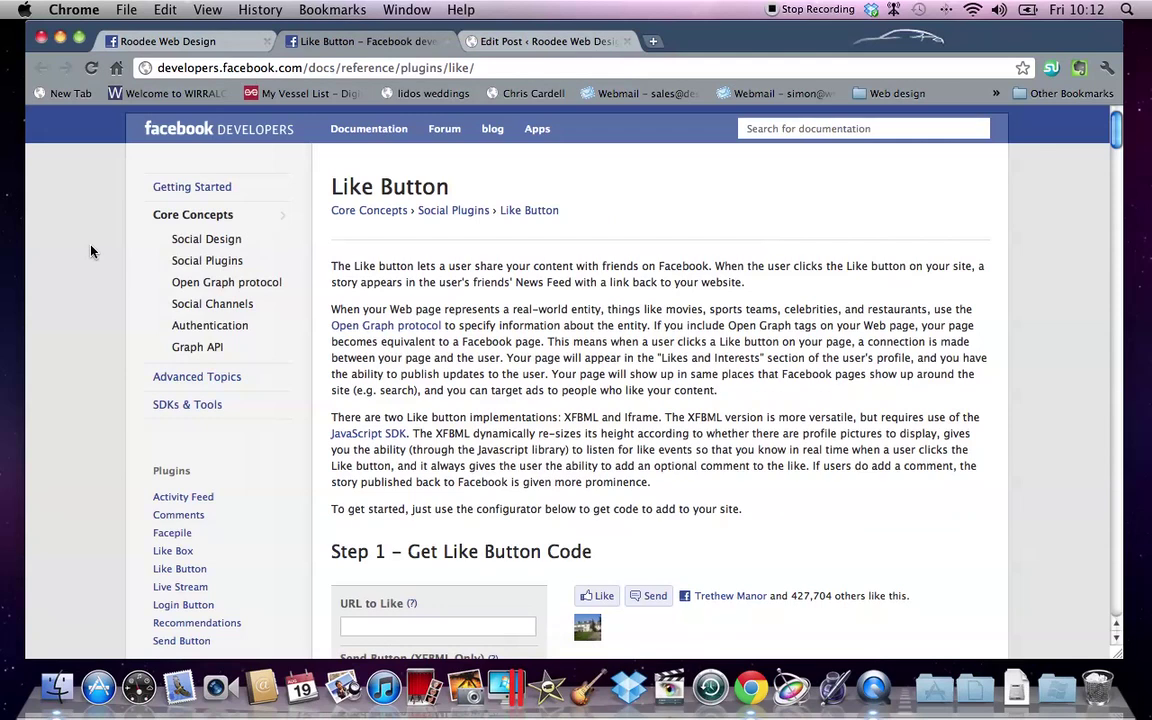
# - Copy the Roodee Web Design Facebook page address into the URL to Like field
pyautogui.scroll(-5, 91, 251)
pyautogui.scroll(2, 91, 251)
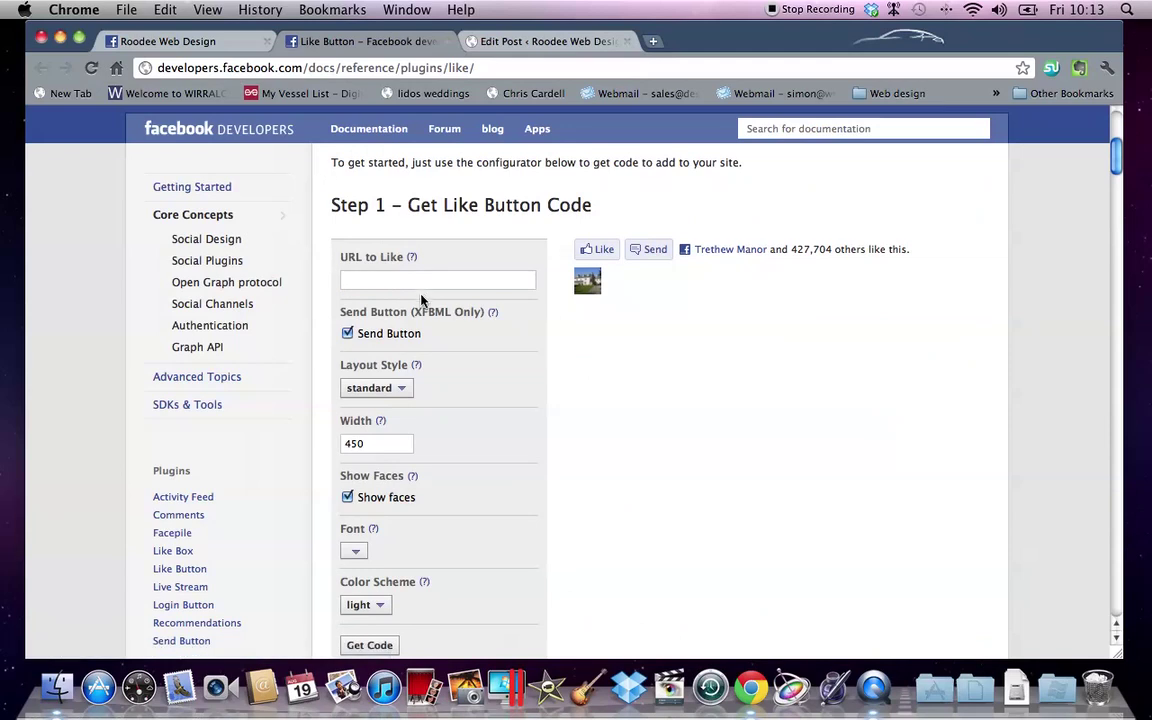
pyautogui.click(177, 47)
pyautogui.click(260, 67)
pyautogui.press('super+c')
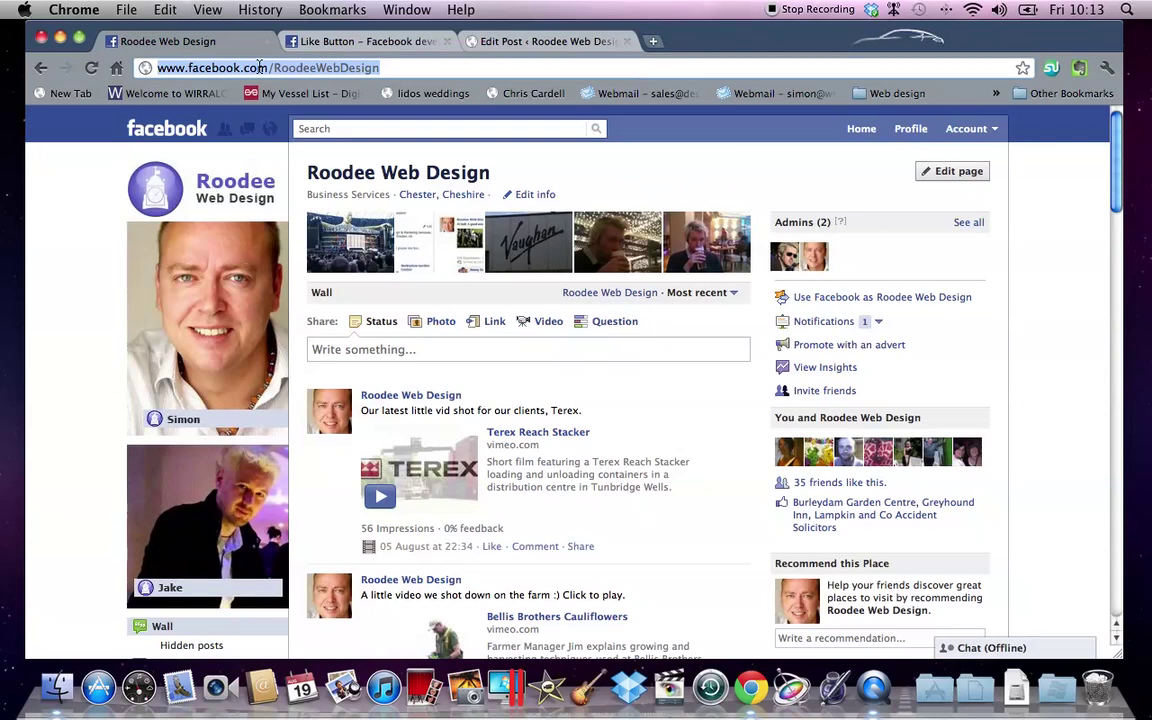
pyautogui.click(340, 41)
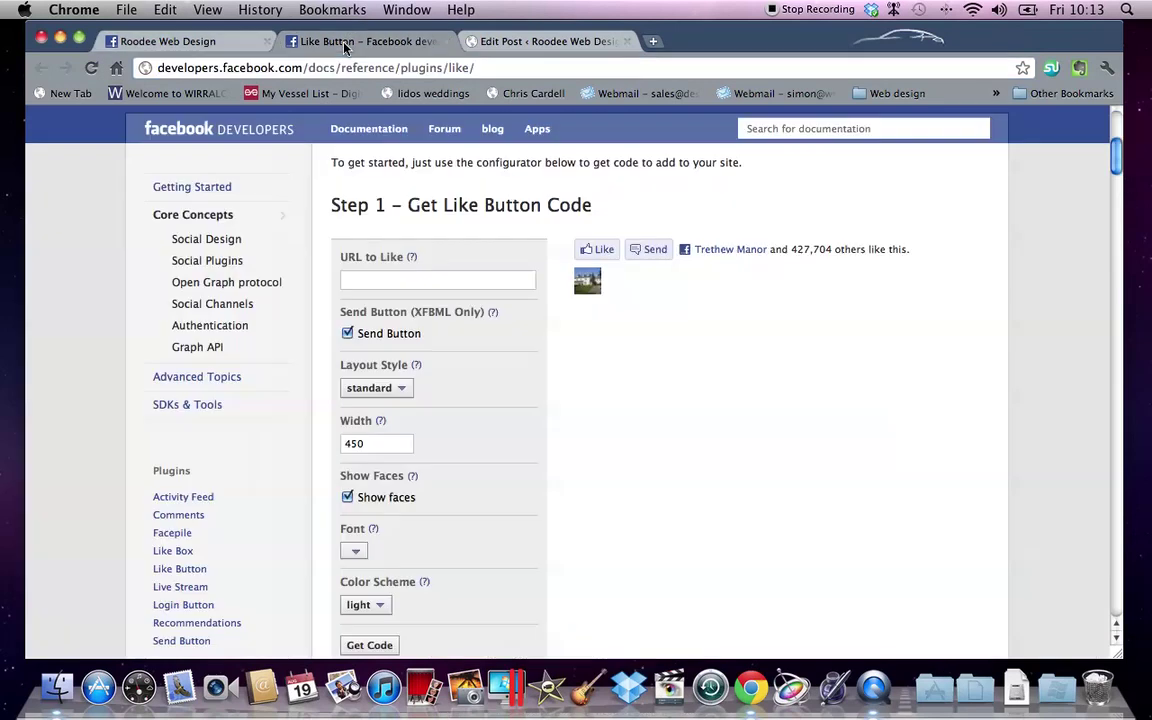
pyautogui.click(373, 285)
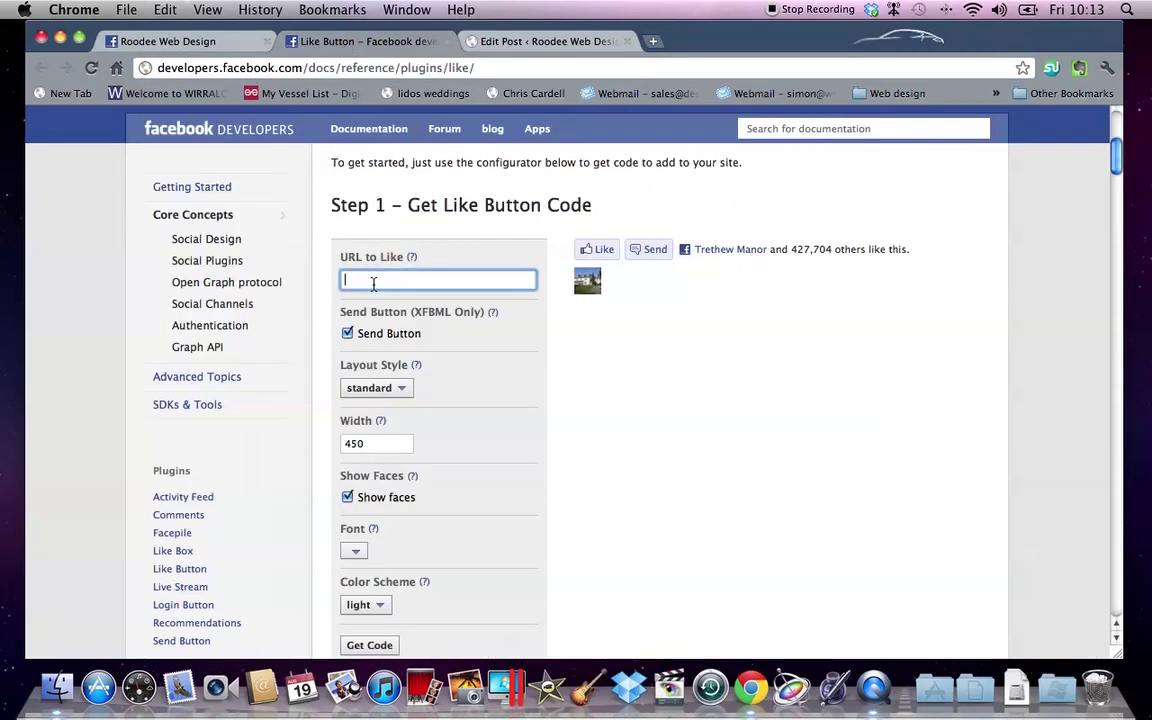
pyautogui.press('super+v')
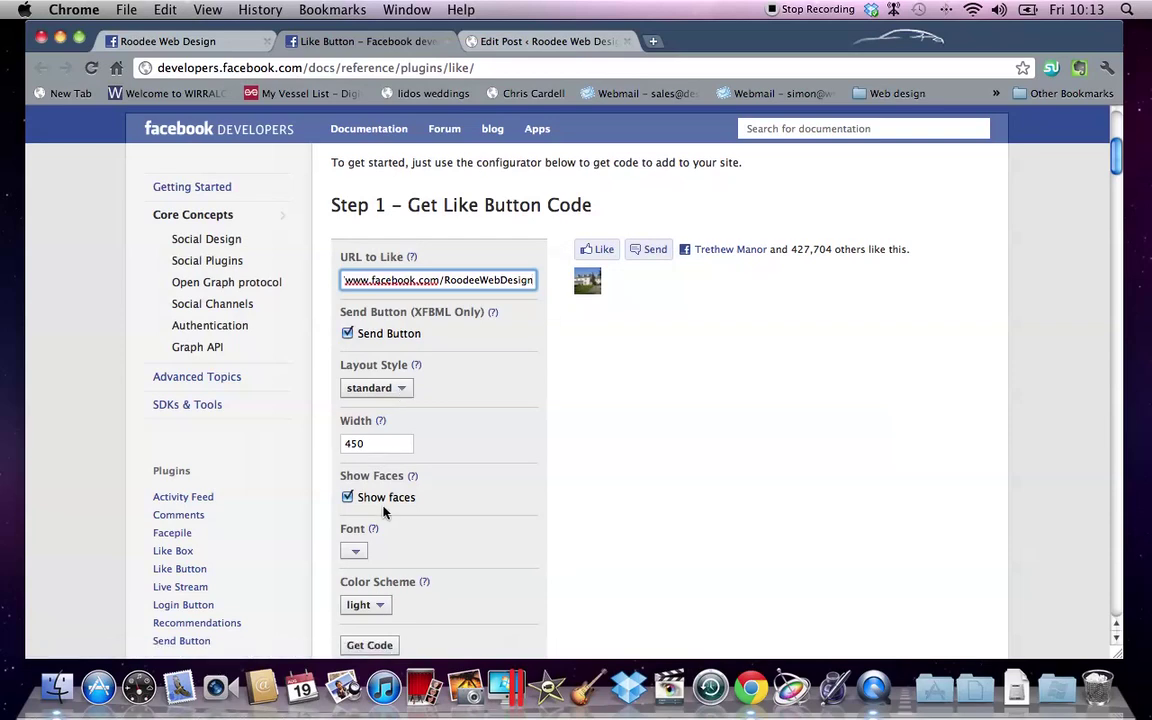
# - Turn off Show faces, generate the Like button code, and select the XFBML code
pyautogui.click(348, 498)
pyautogui.click(348, 498)
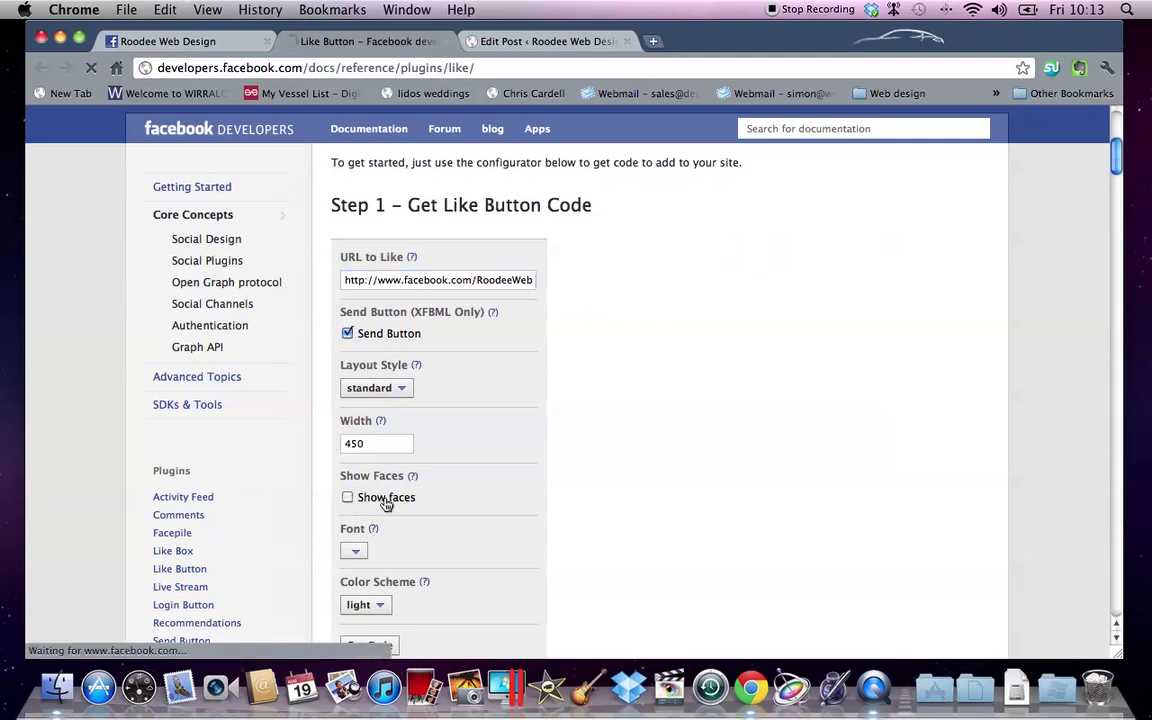
pyautogui.scroll(-2, 447, 469)
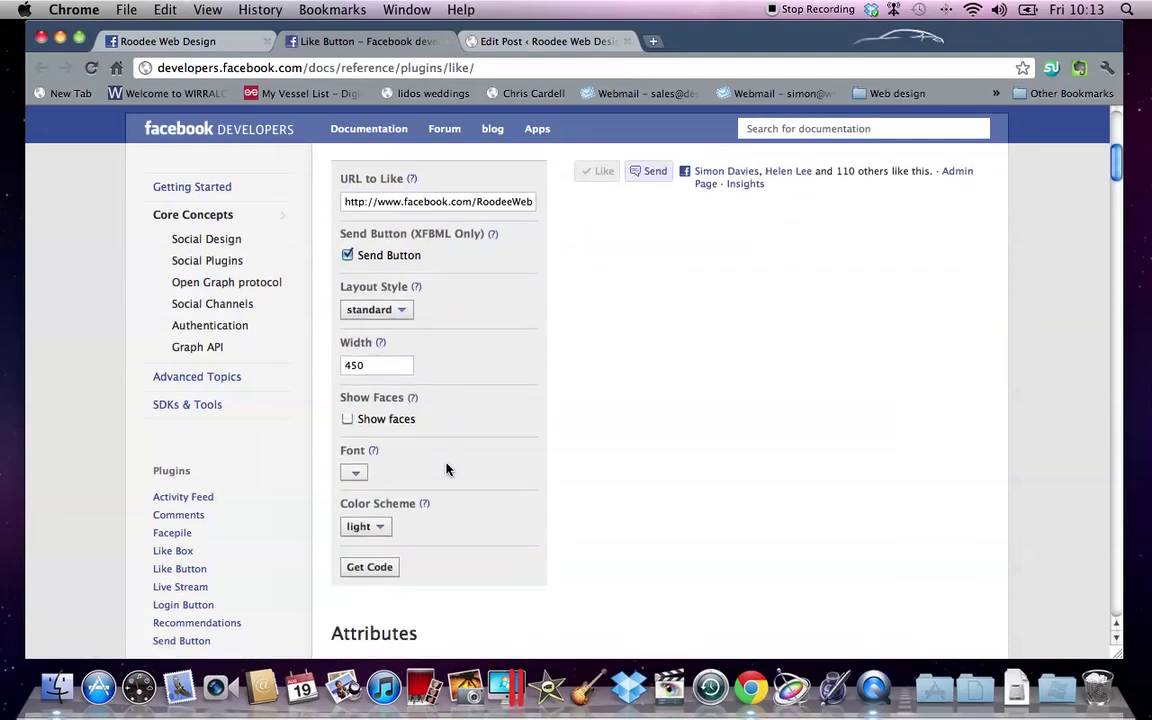
pyautogui.click(371, 567)
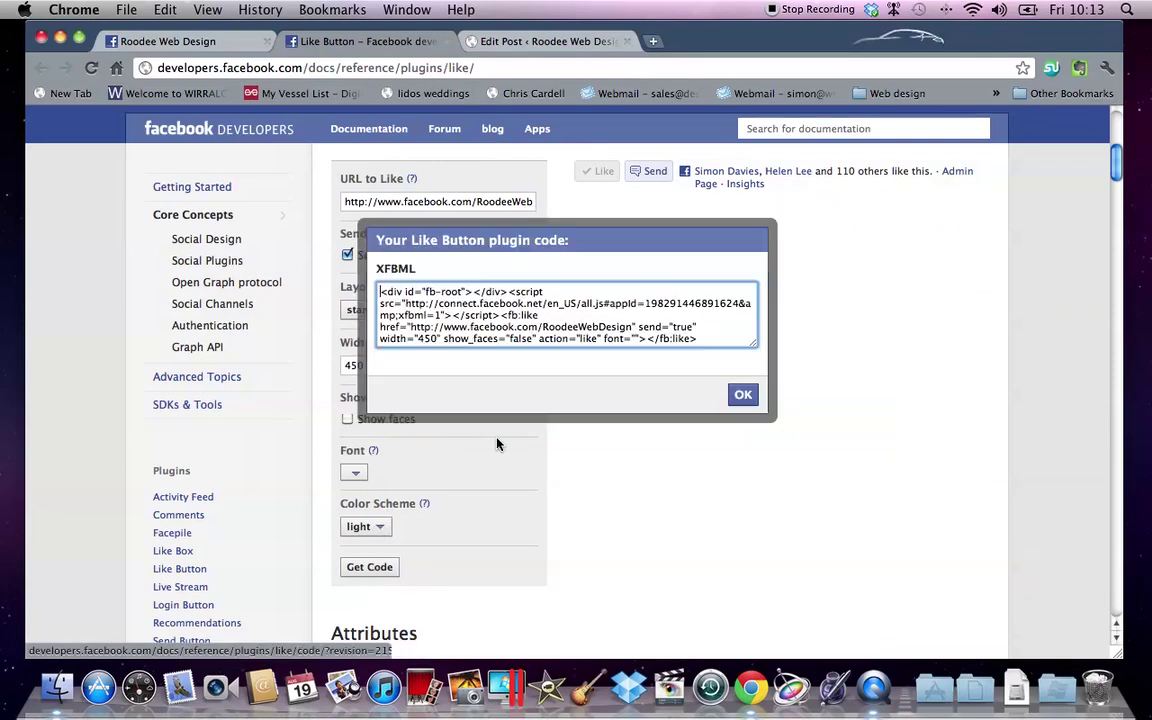
pyautogui.moveTo(381, 294); pyautogui.dragTo(825, 352)
pyautogui.press('super+c')
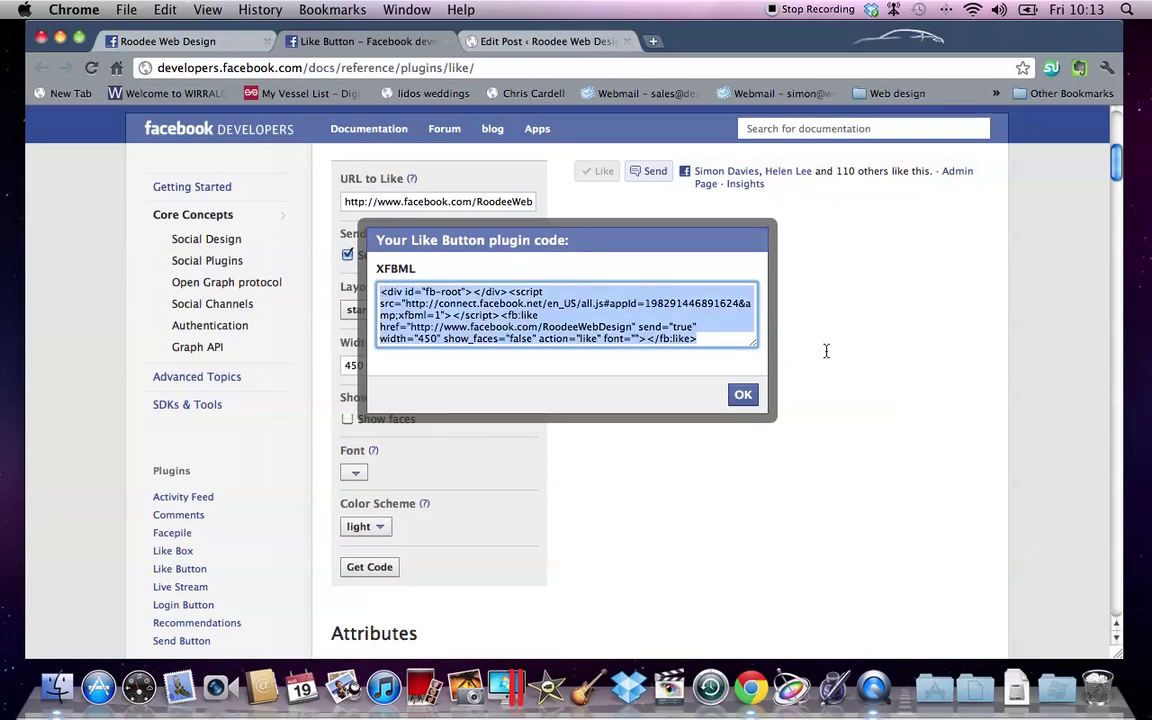
# - Paste the XFBML Like button code below the post's intro and update the post
pyautogui.click(743, 395)
pyautogui.click(505, 42)
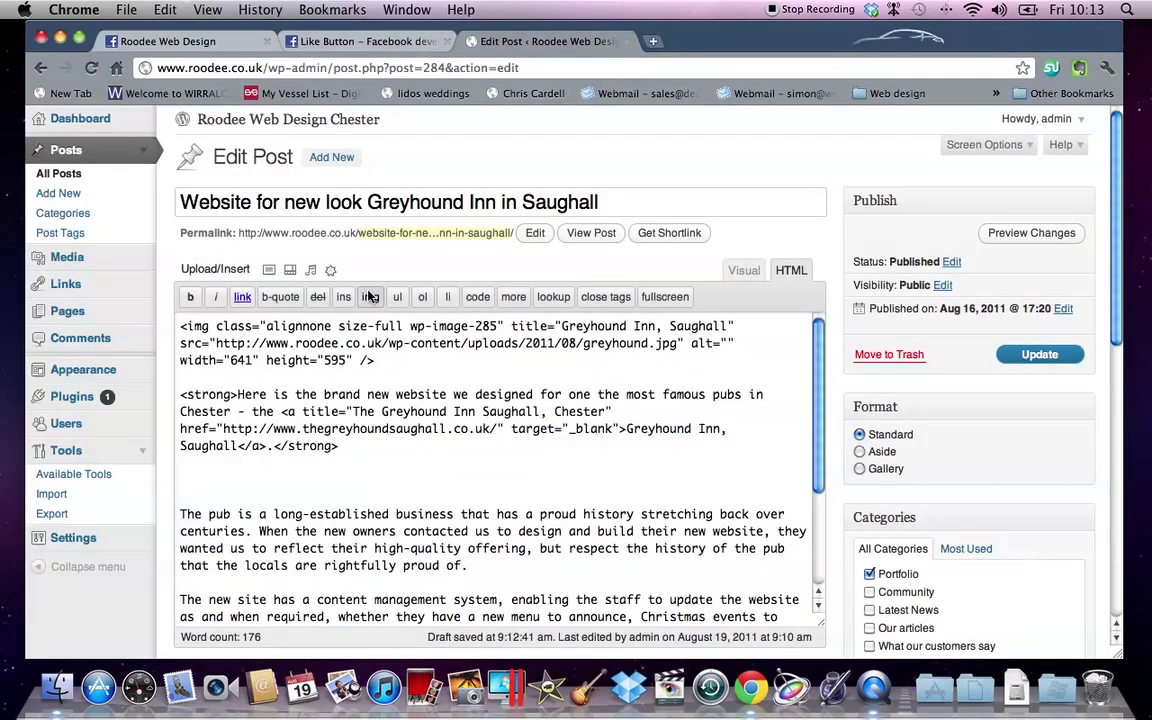
pyautogui.press('super+v')
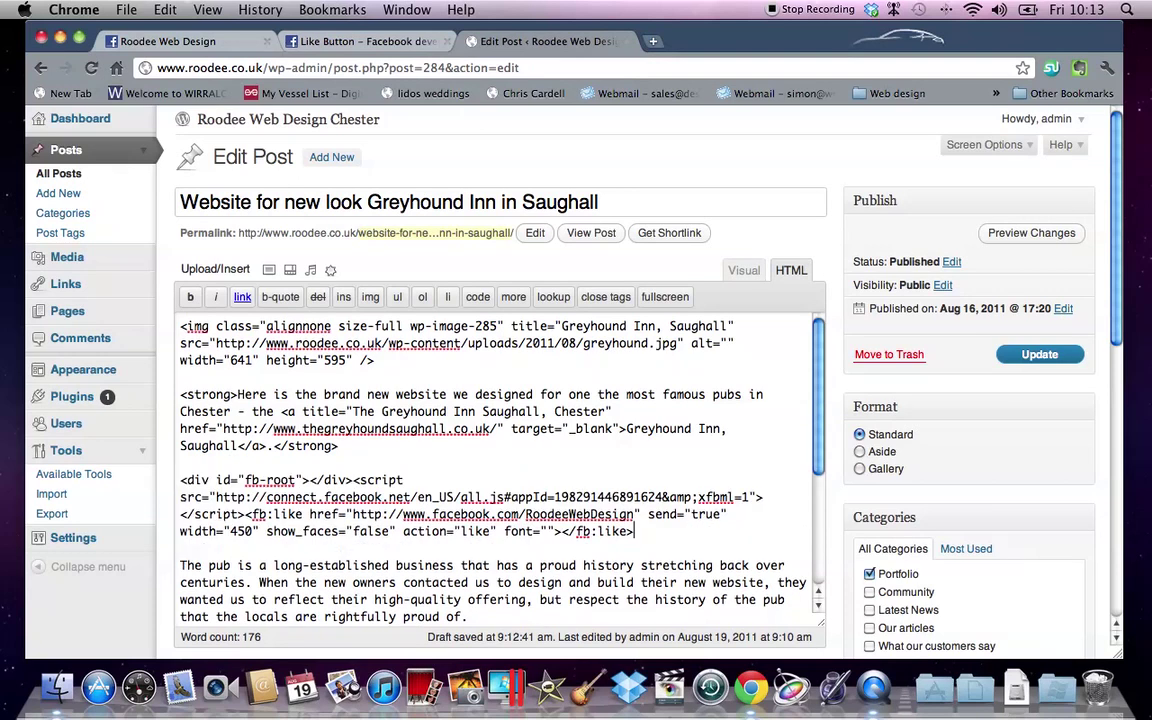
pyautogui.click(1039, 356)
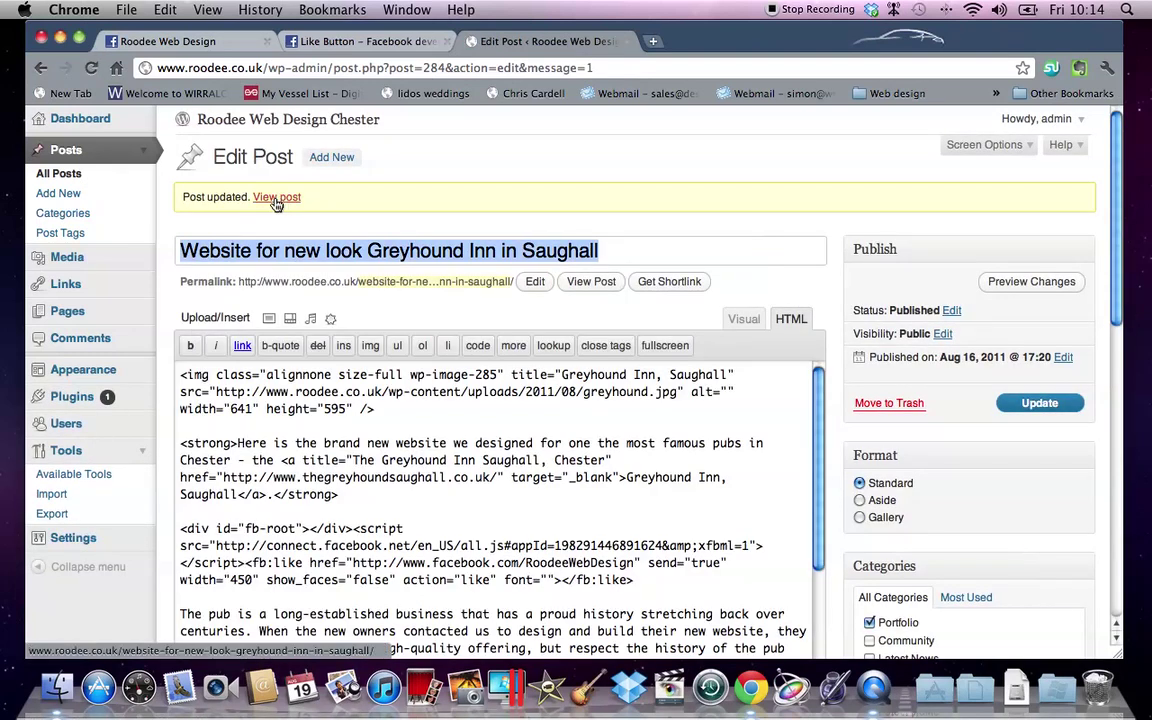
# - View the live Greyhound Inn post to check the Like and Send buttons
pyautogui.click(276, 198)
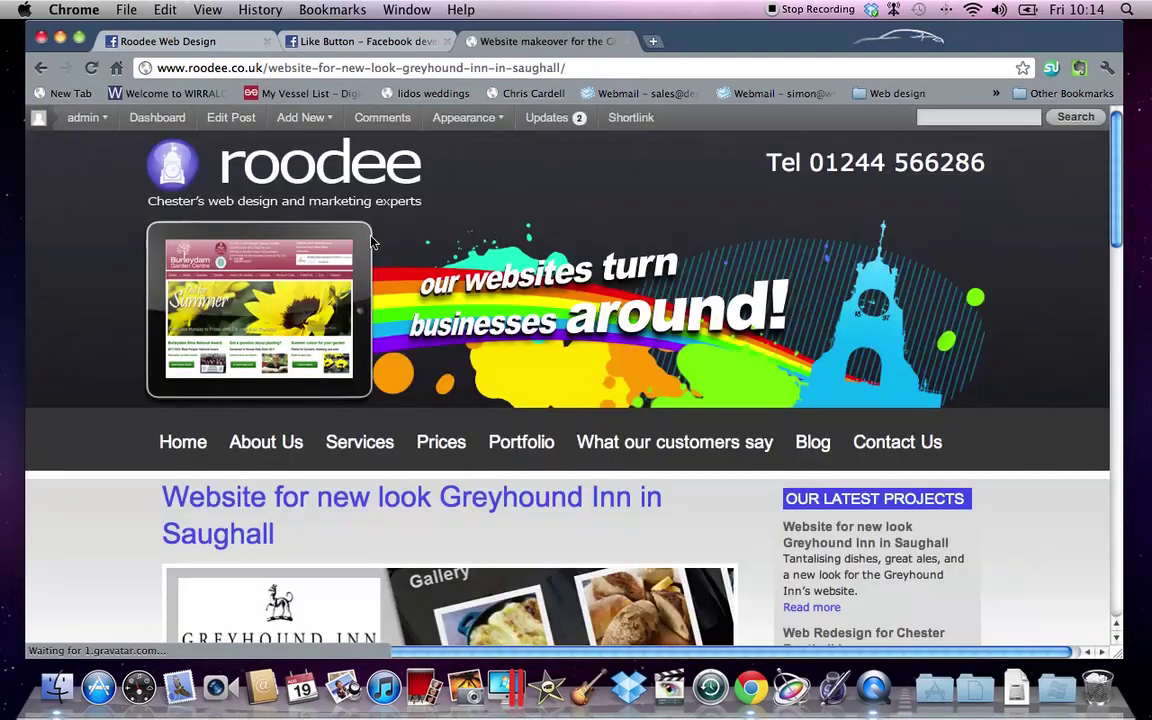
pyautogui.scroll(-5, 372, 242)
pyautogui.scroll(-8, 373, 243)
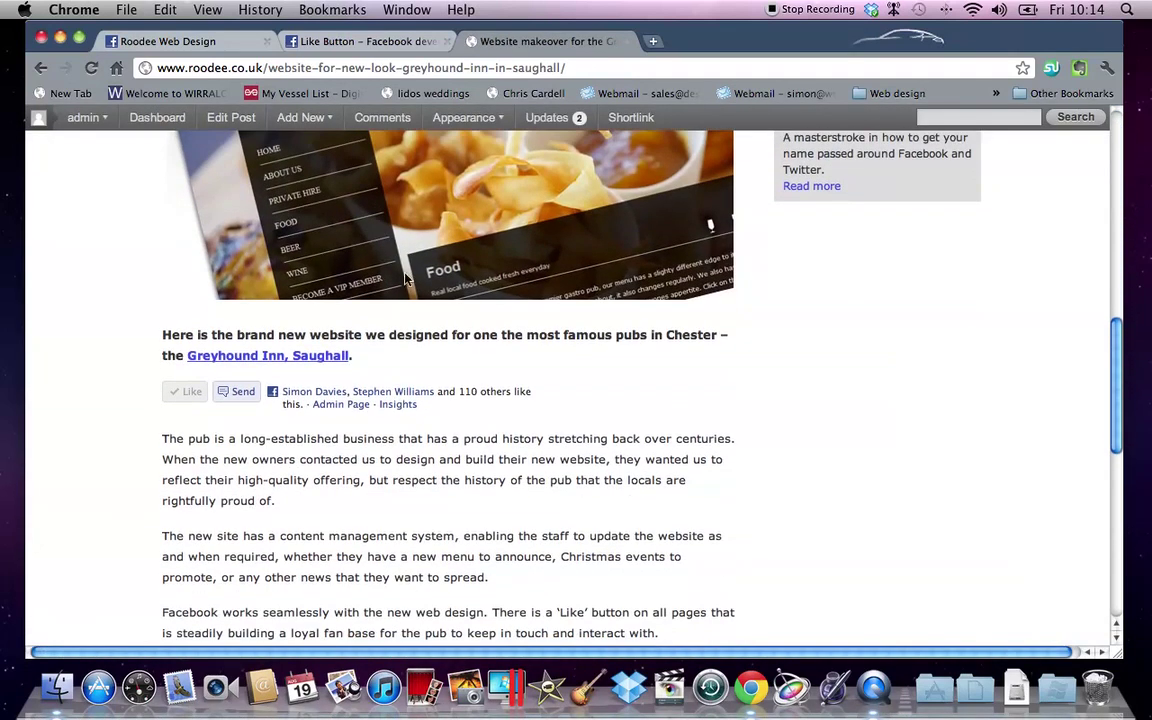